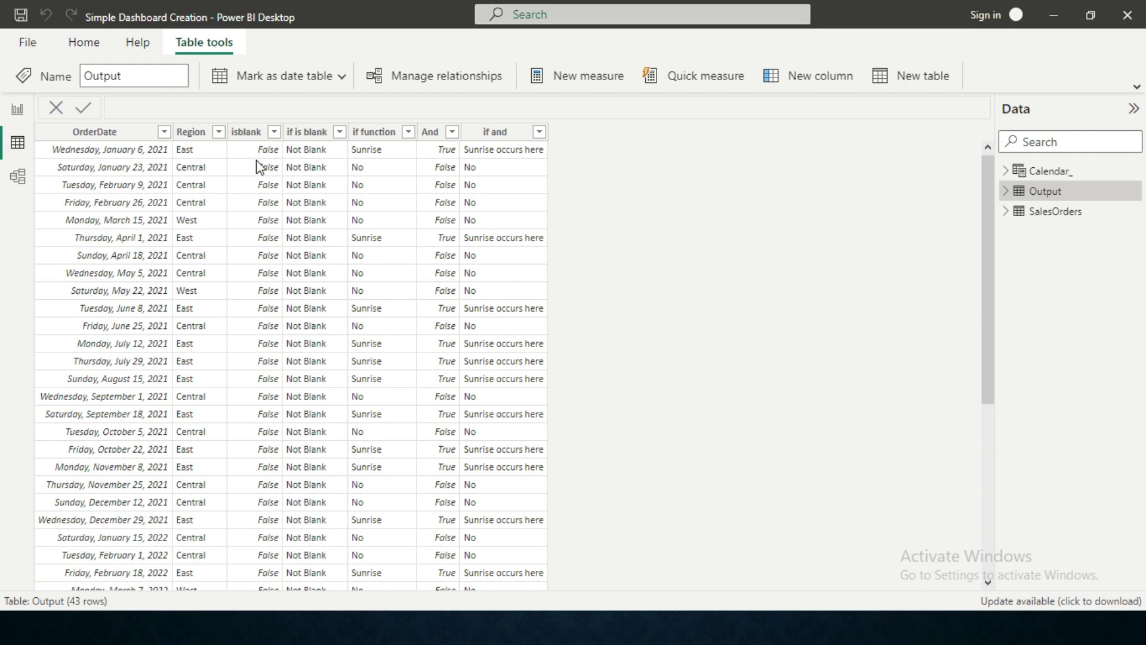
key("XF86MonBrightnessUp")
key("XF86MonBrightnessUp")
key("XF86MonBrightnessUp")
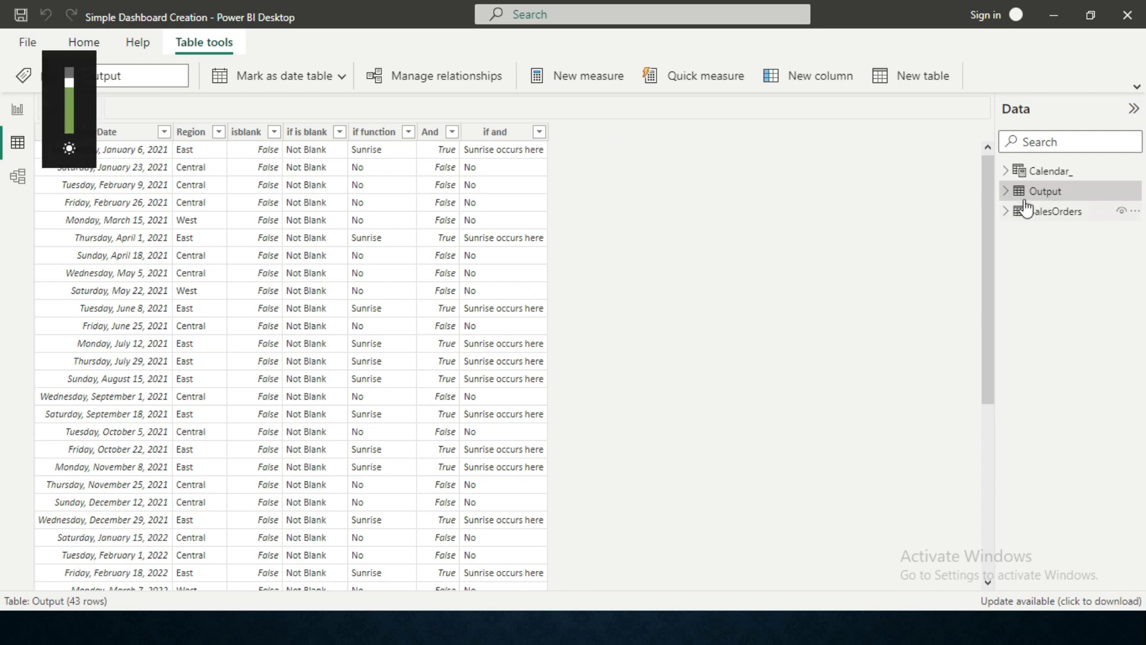
Step: Add a calculated column to the Output table with the formula not = NOT(Output[Region]<>"East")
right_click(1040, 192)
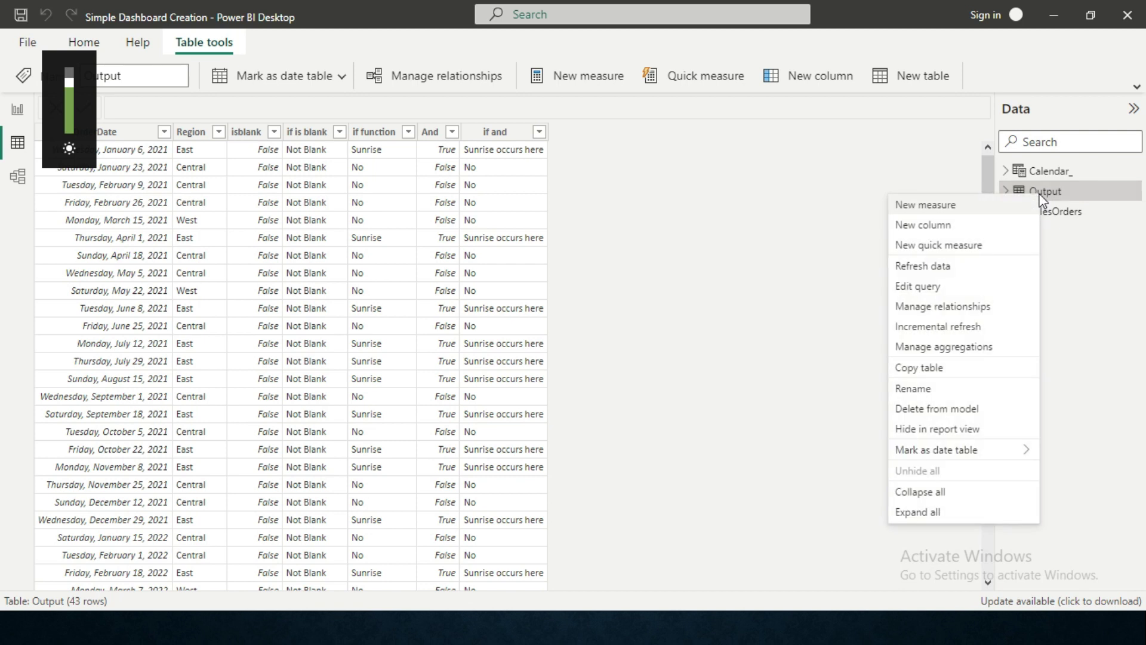
left_click(954, 227)
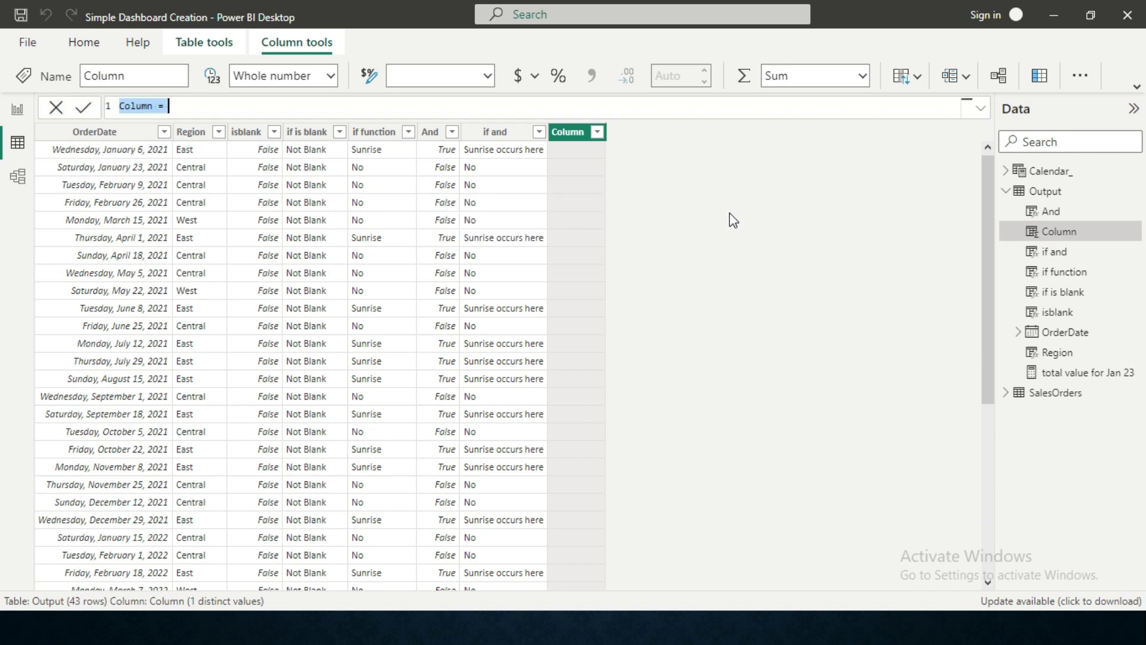
type("not ")
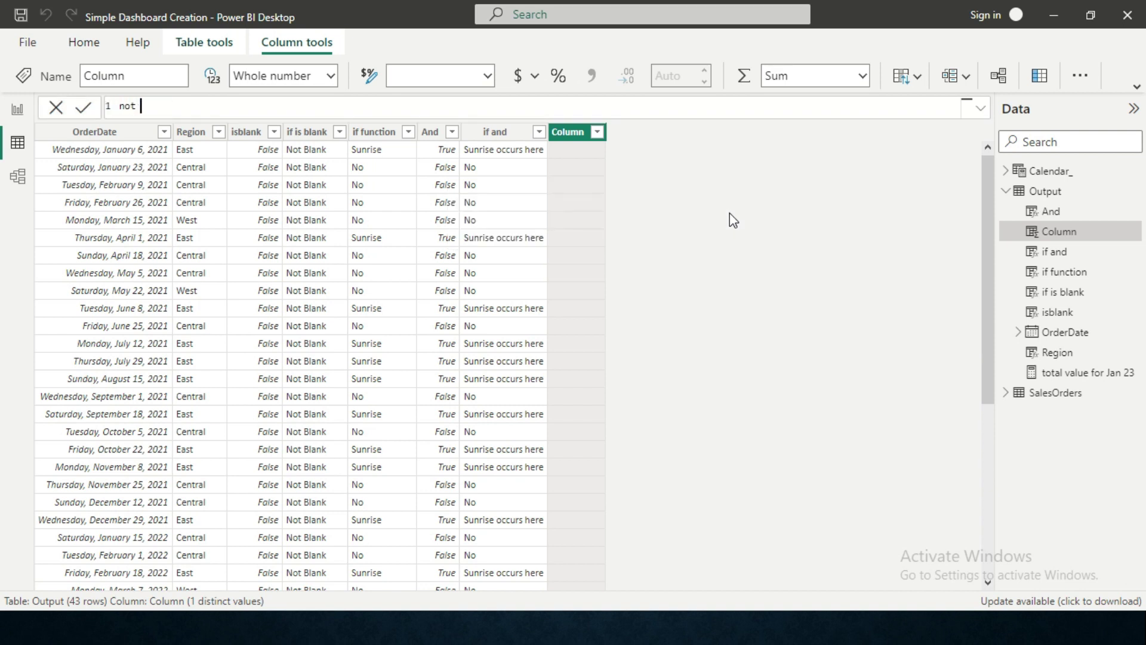
type("= not")
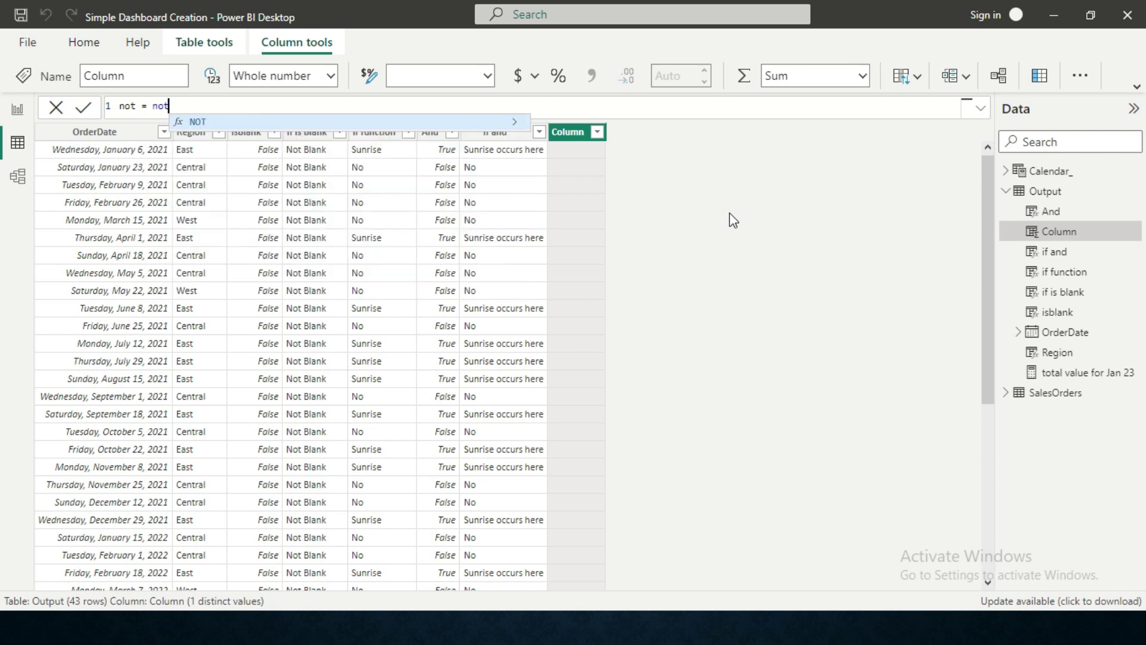
key("Tab")
key("BackSpace")
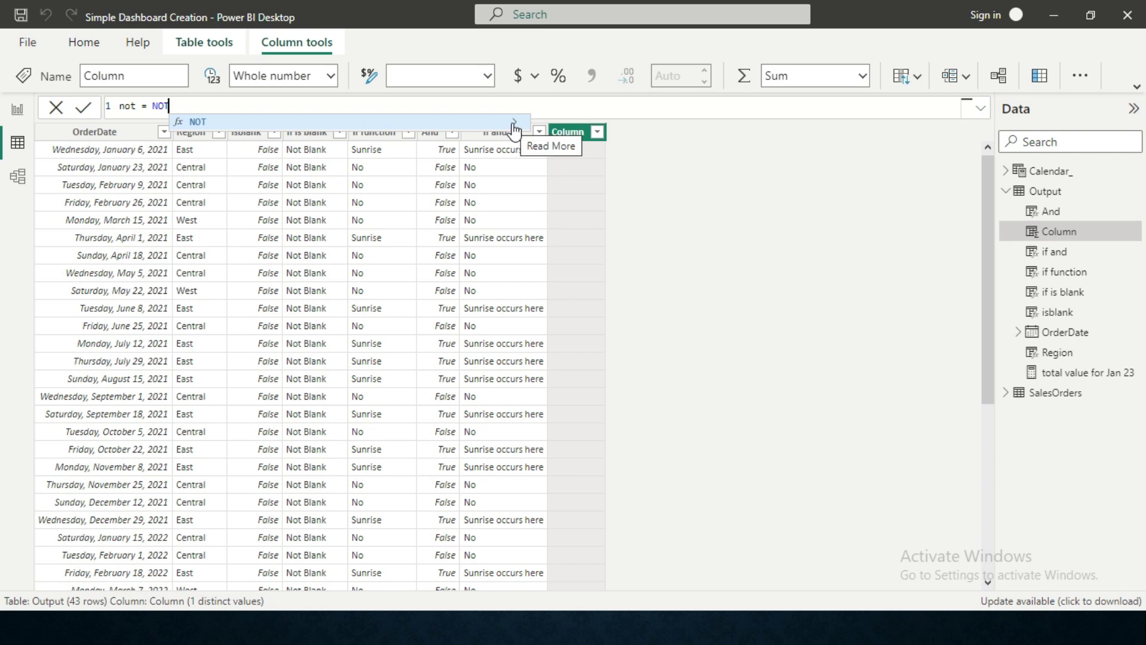
left_click(514, 125)
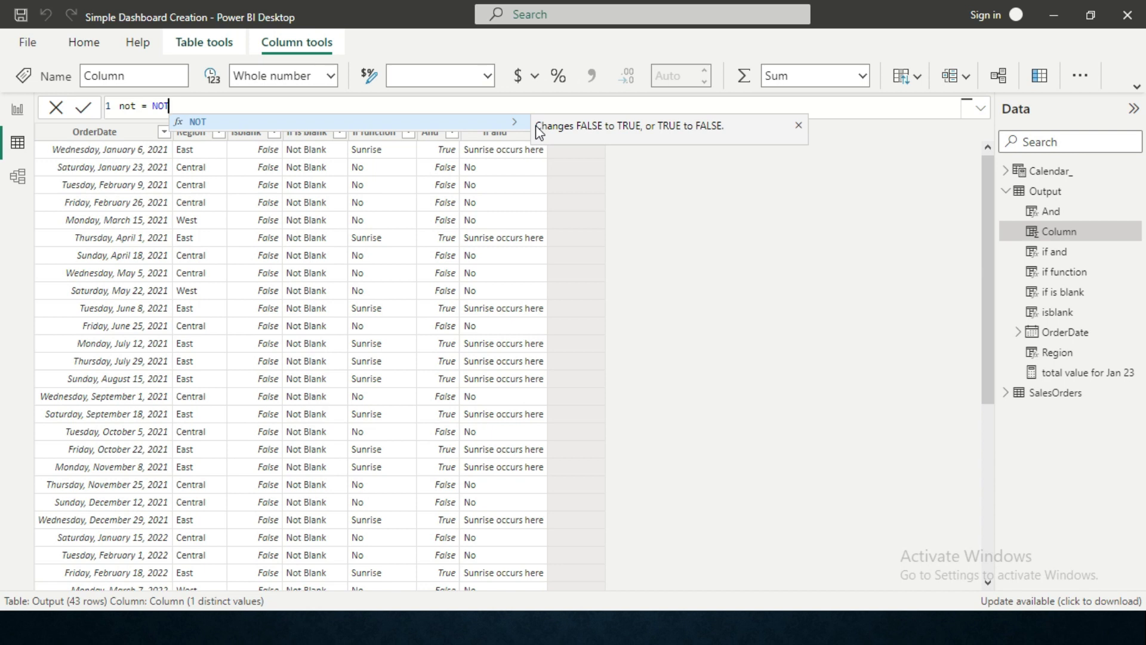
type("(")
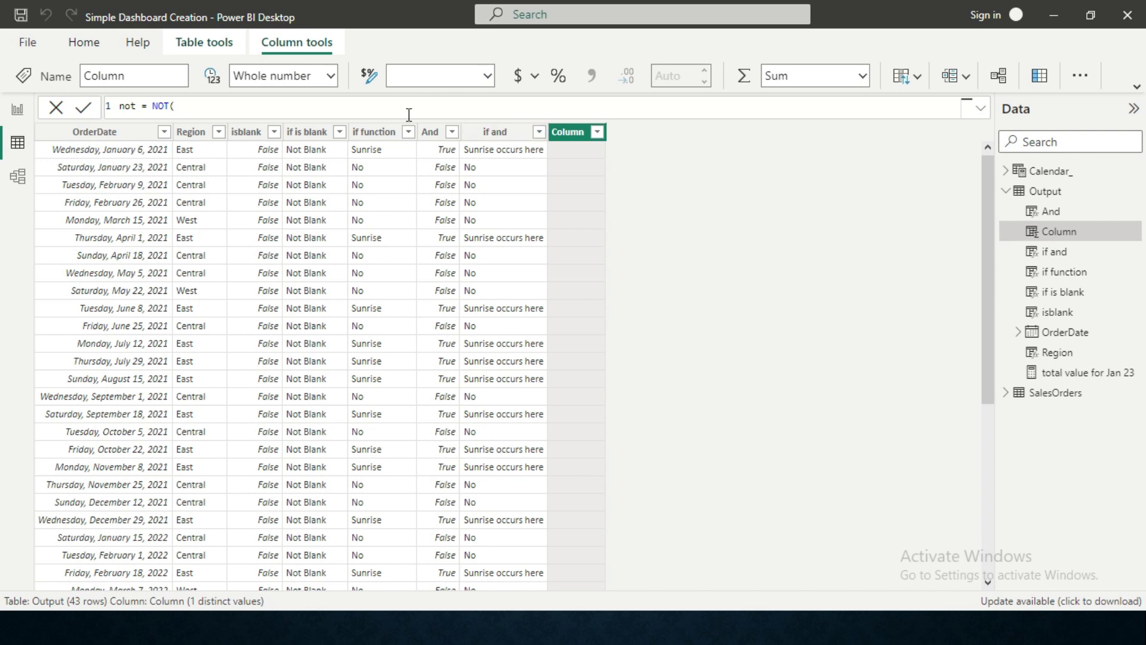
type("reg")
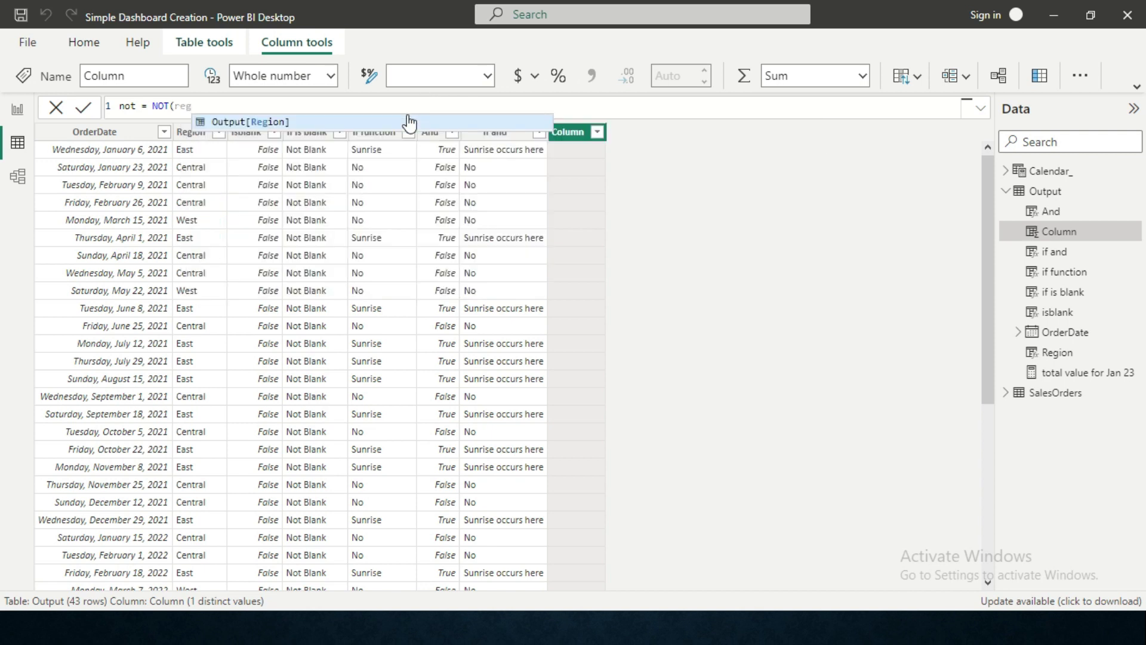
left_click(408, 119)
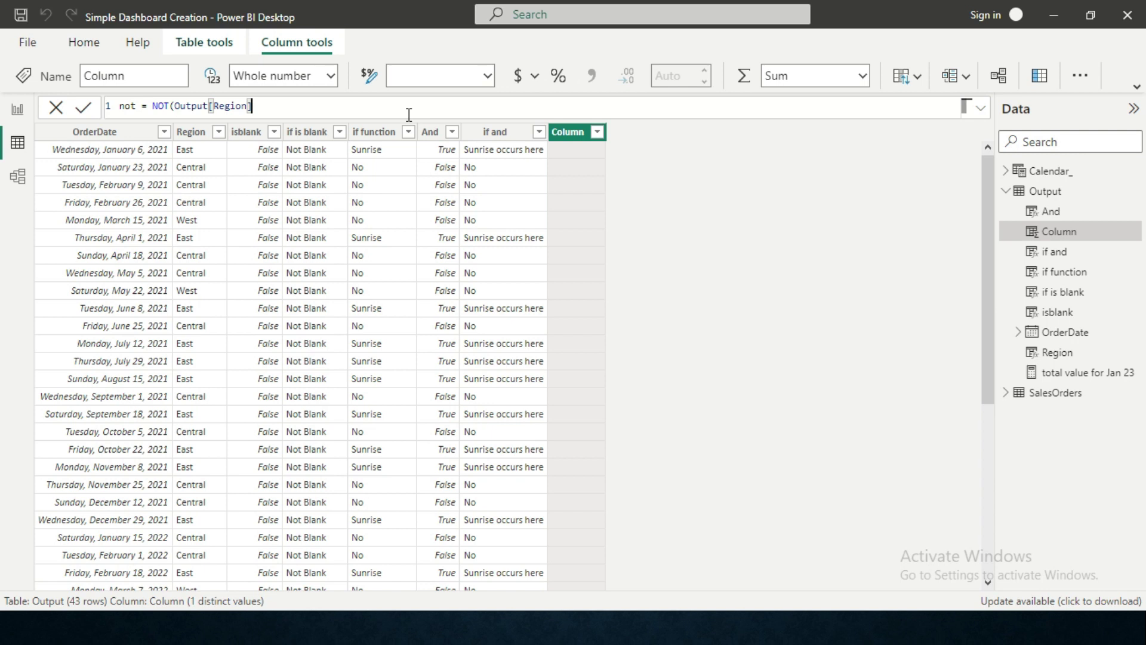
type("<>\"East\")")
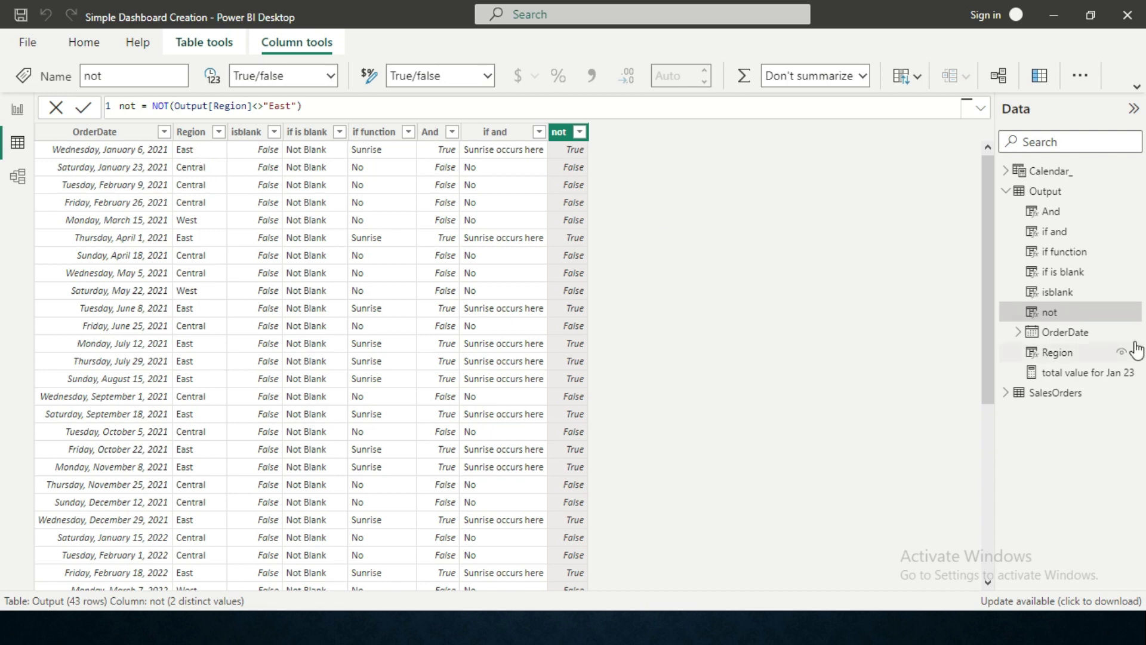
Step: Add another calculated column named ifnot to the Output table and begin its formula with an IF function
right_click(1104, 308)
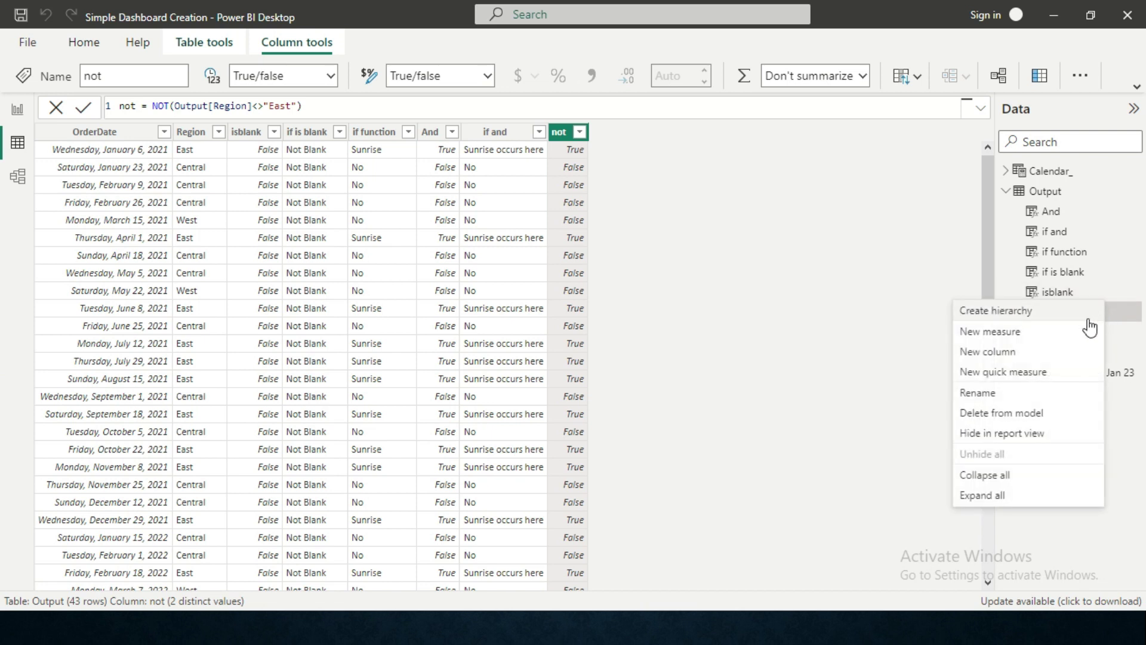
left_click(1017, 366)
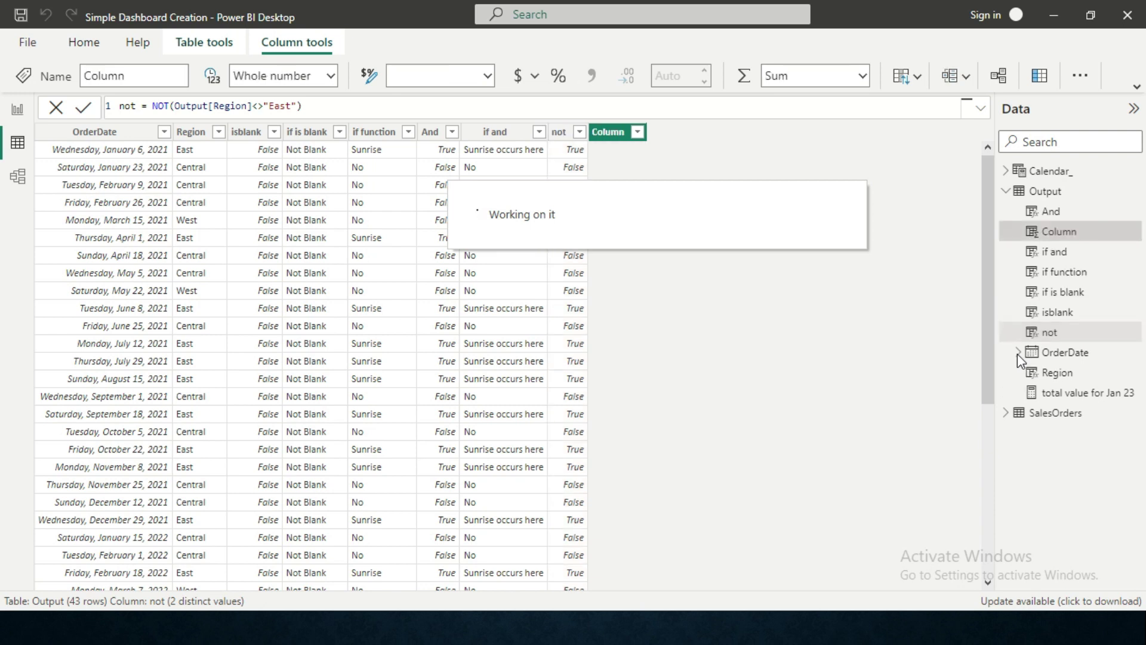
type("ifnot = IF(")
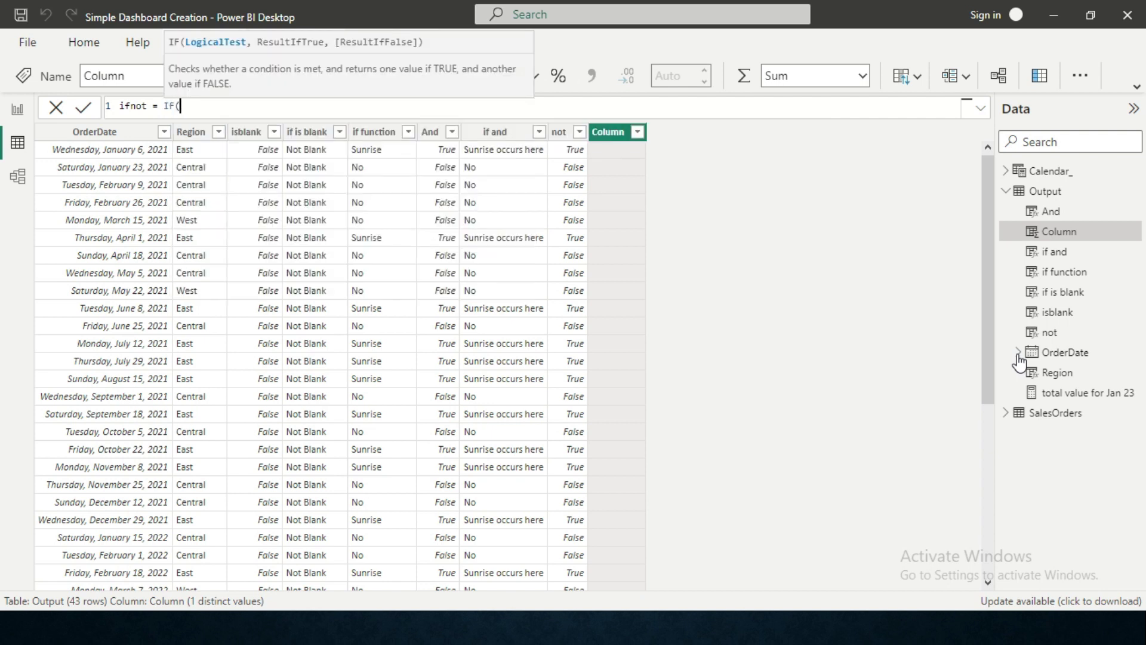
type("not")
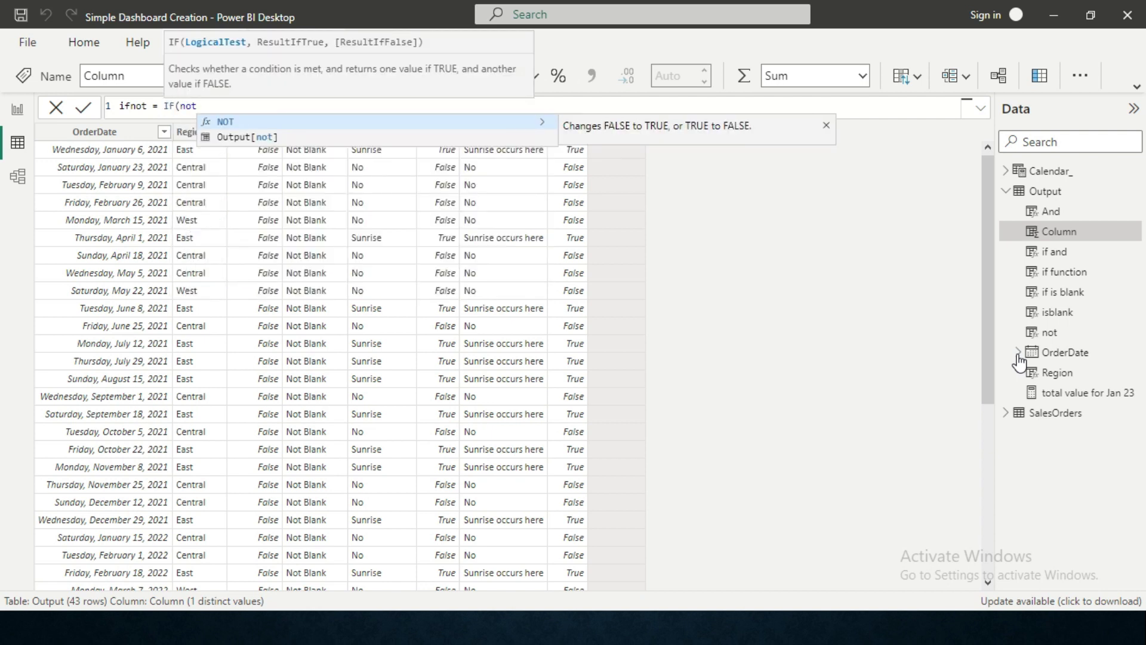
key("Down")
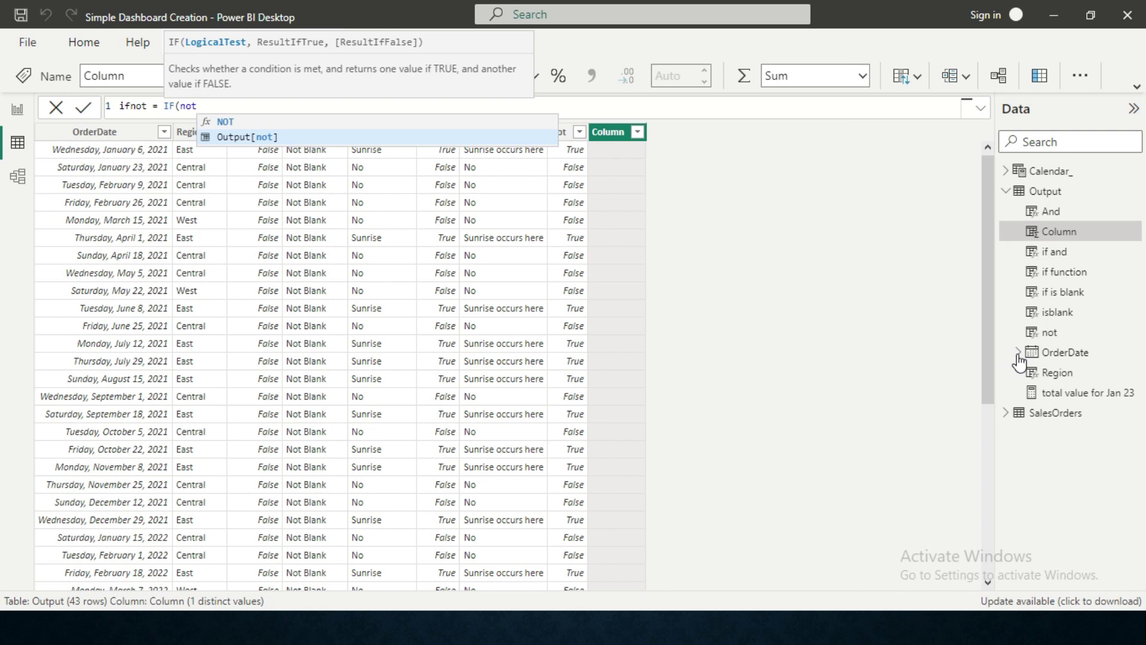
key("BackSpace")
key("BackSpace")
key("BackSpace")
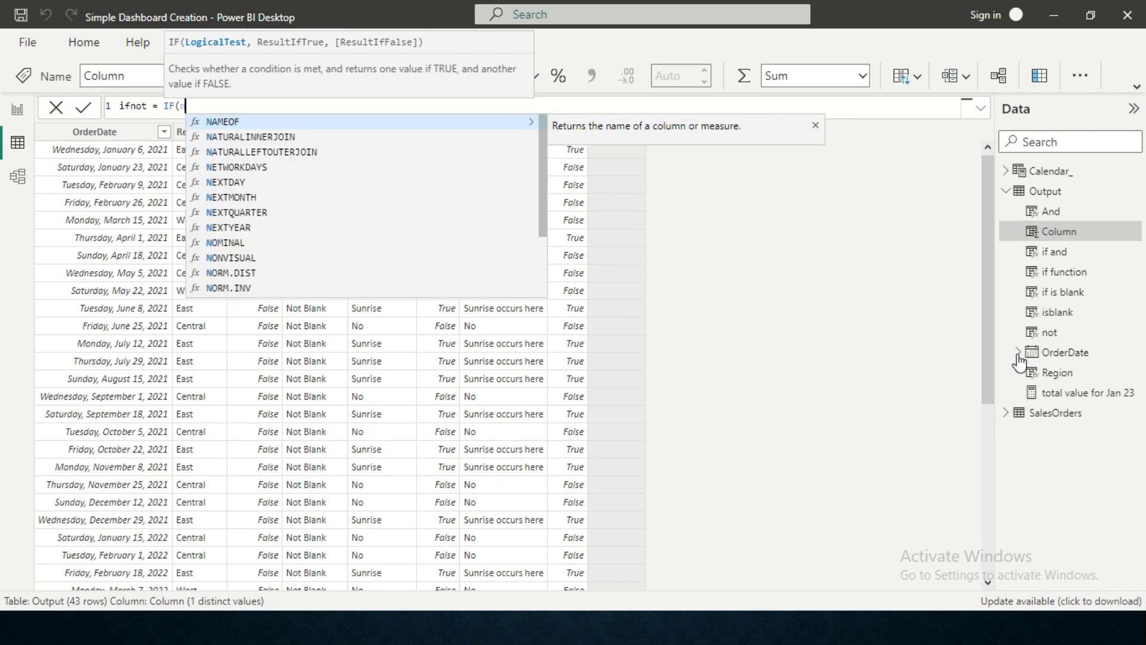
type("r")
key("BackSpace")
Step: Enter NOT(Output[Region]<>"East") as the logical test of the IF function
type("NOT(")
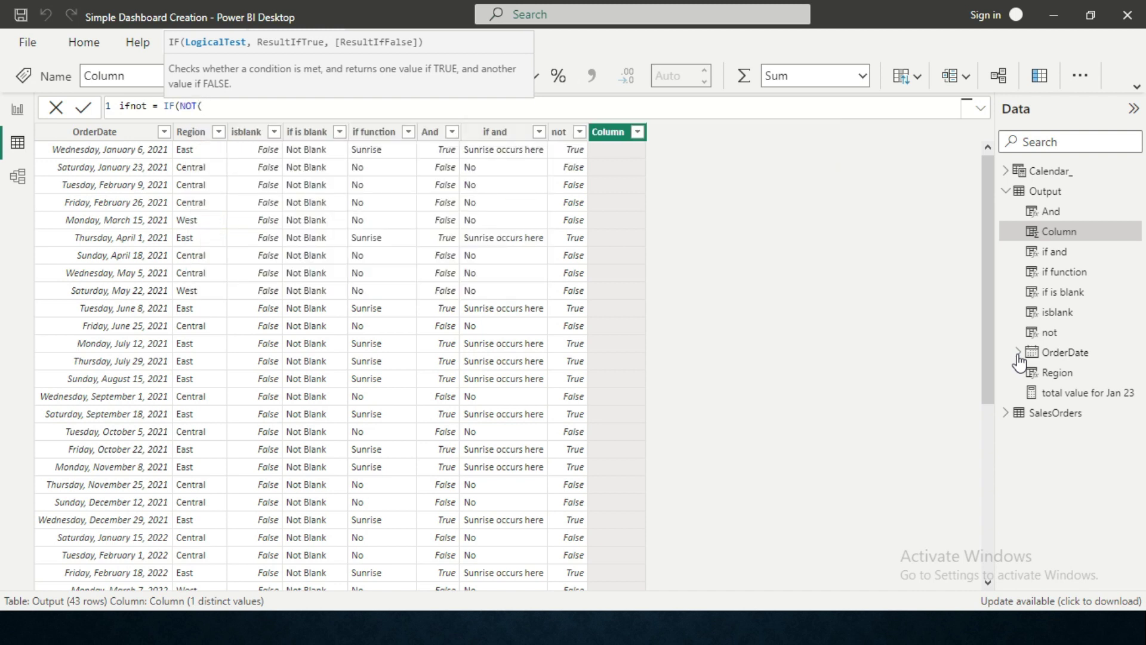
type("reg")
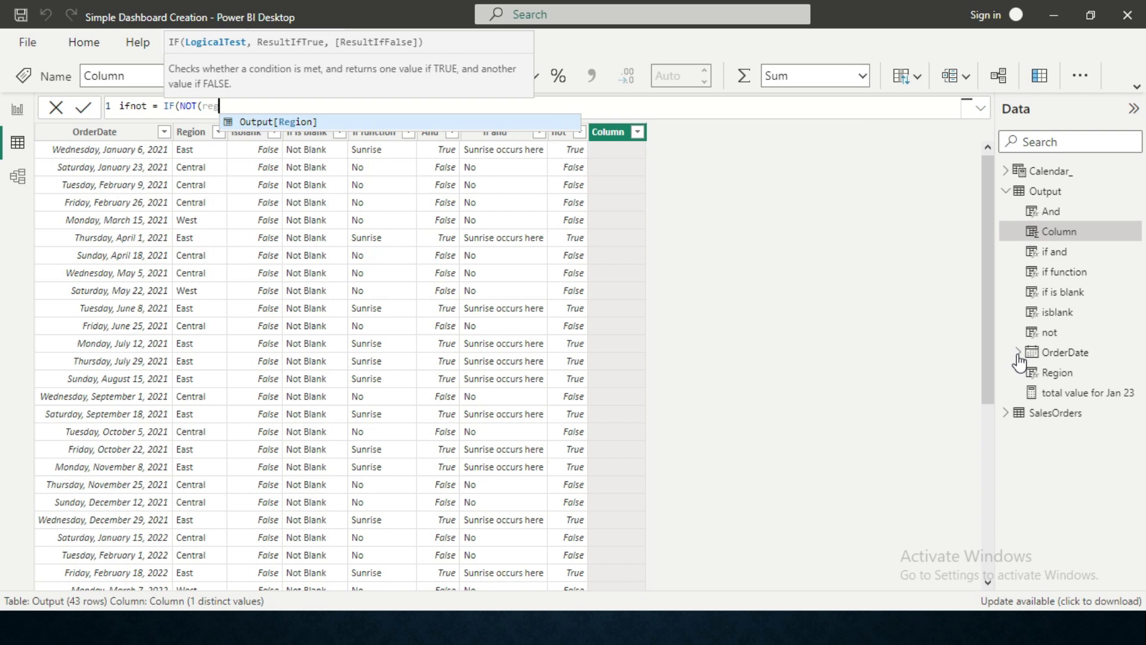
key("Tab")
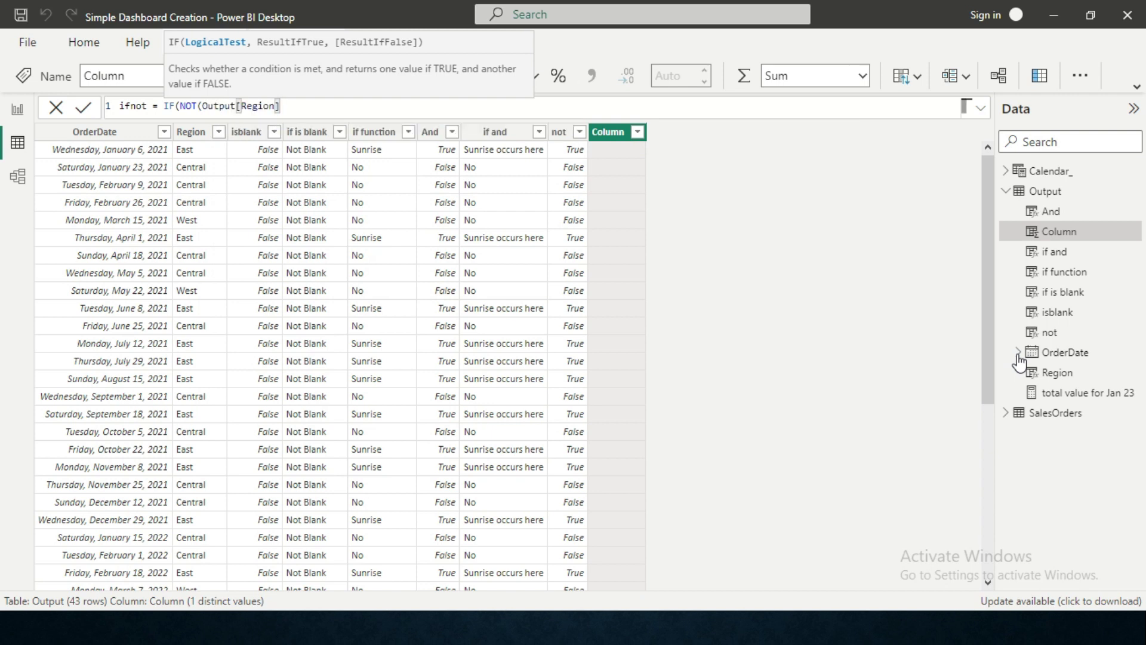
type("<>\"East\"),")
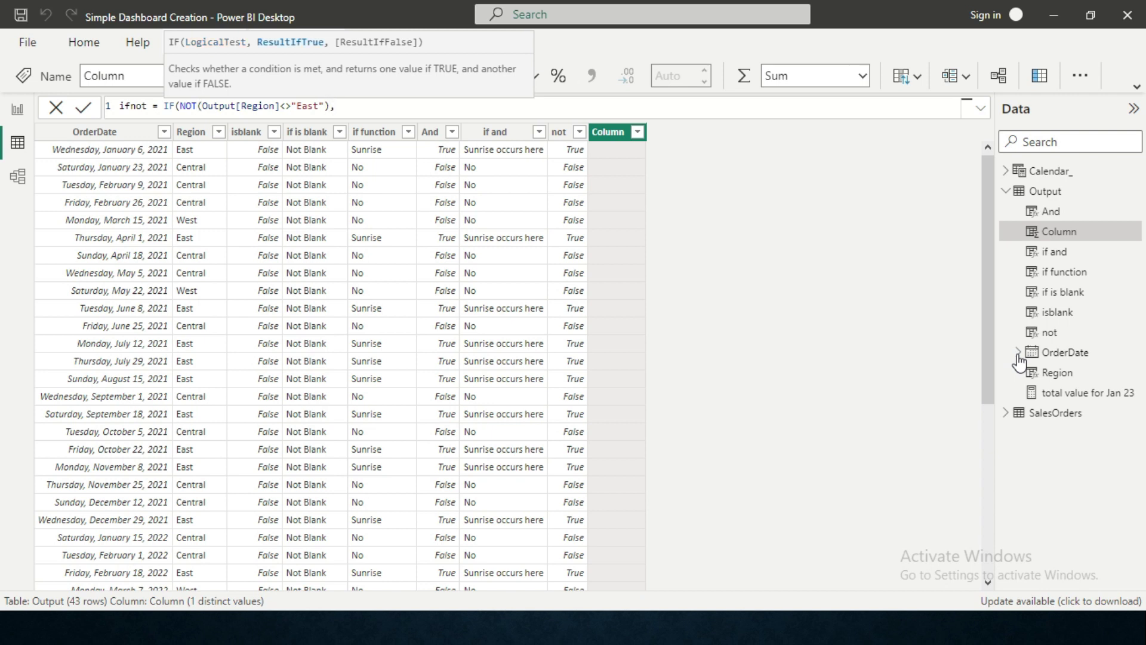
type("\"")
type("Nothn")
key("BackSpace")
type("ing\"")
key("BackSpace")
key("BackSpace")
key("BackSpace")
key("BackSpace")
key("BackSpace")
key("BackSpace")
key("BackSpace")
key("BackSpace")
key("BackSpace")
Step: Complete the ifnot formula with "Sunrise" as the true result and "No" as the false result, and commit it
type("\"Sunrise\",\"No\")")
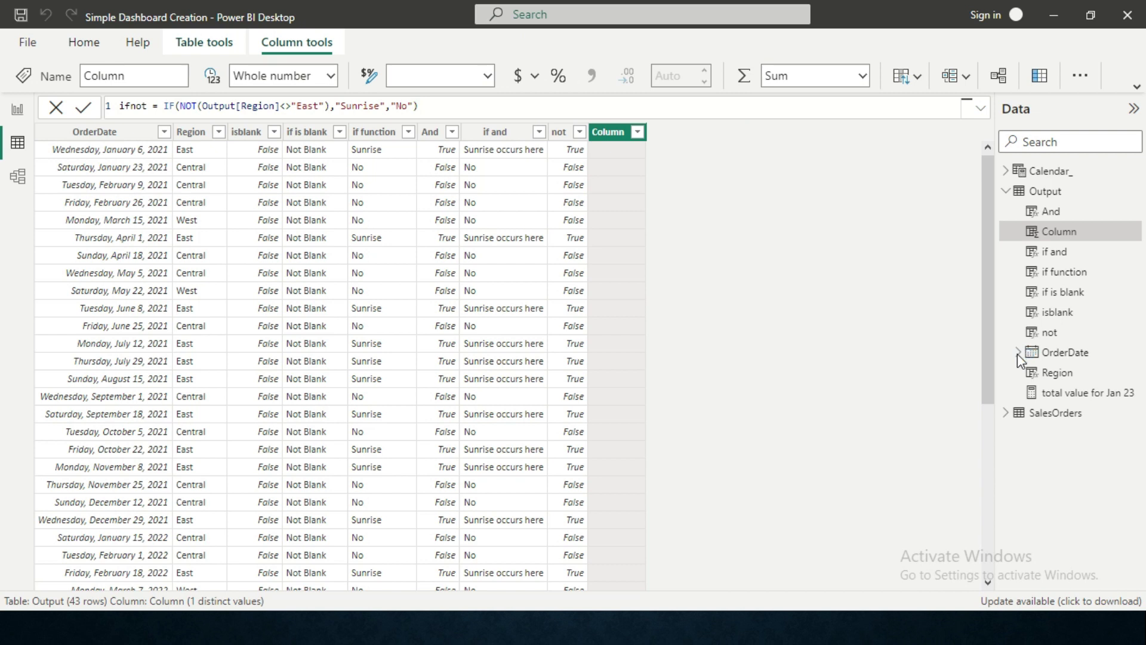
key("Return")
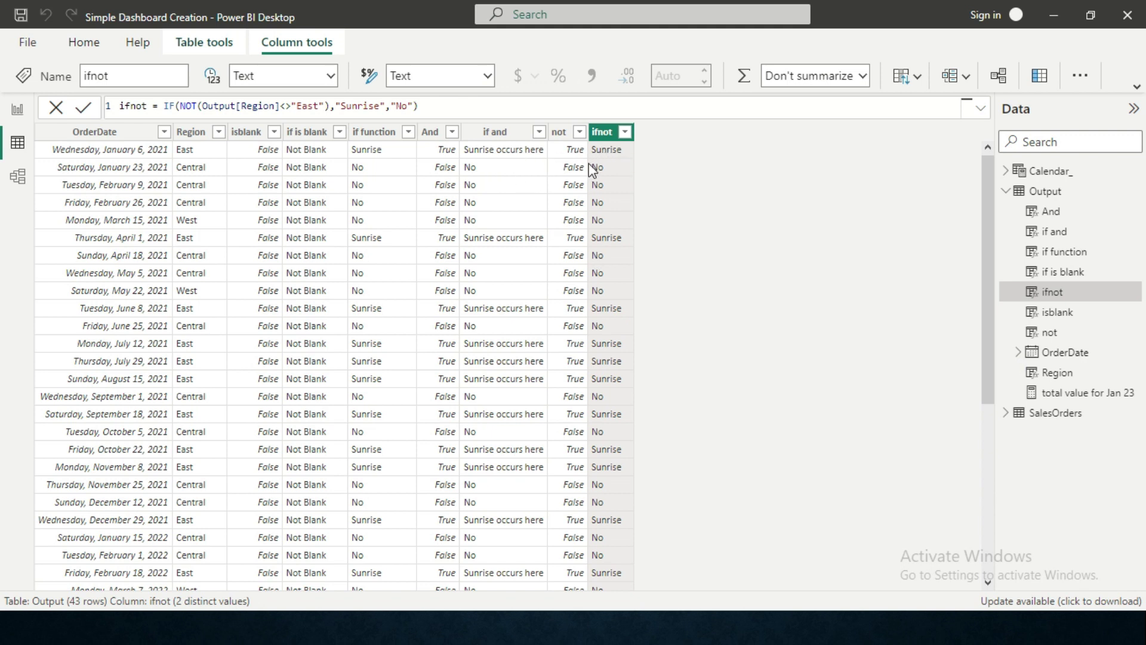
Step: Change the comparison in the ifnot formula so its condition is NOT(Output[Region]="East"), and commit it
left_click(288, 107)
key("BackSpace")
key("Delete")
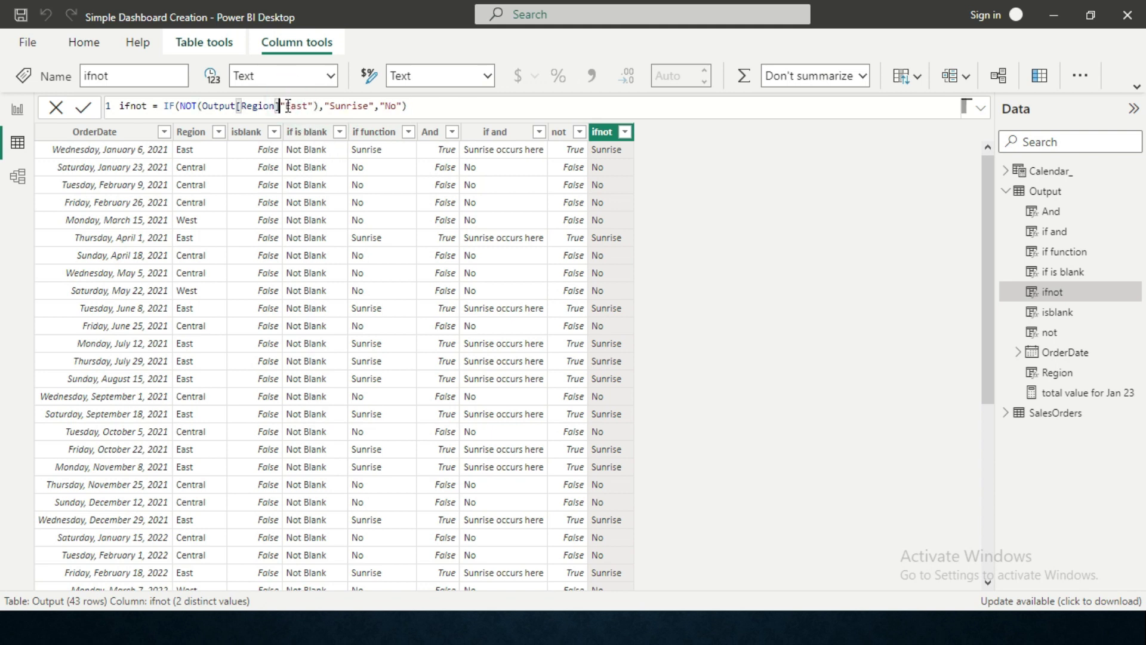
type("=")
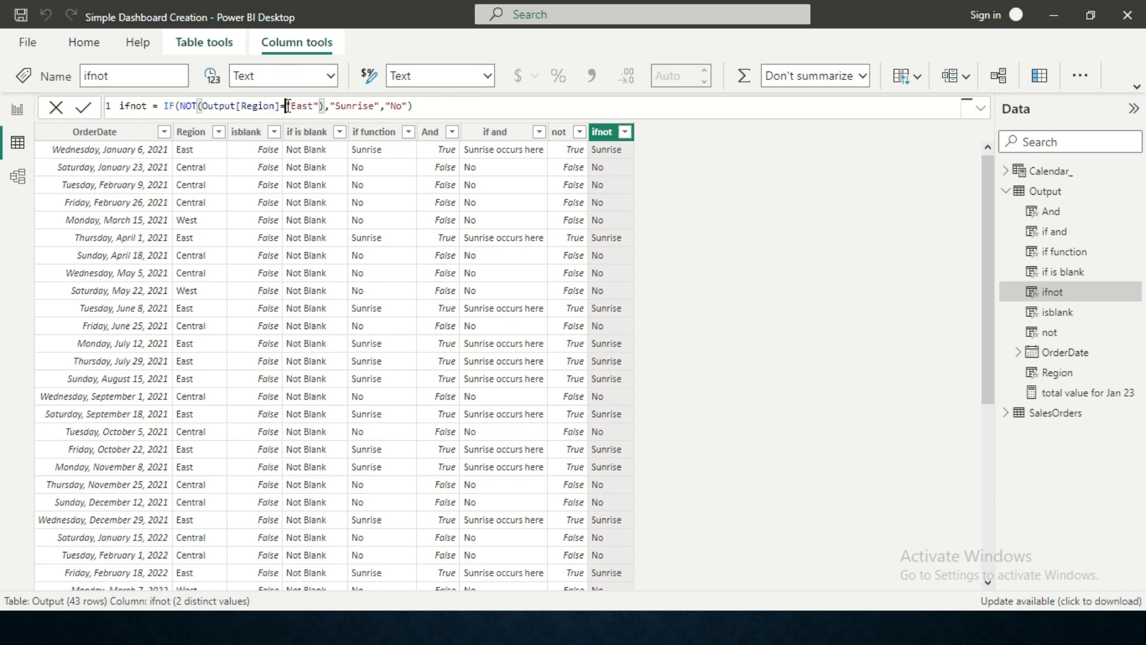
key("Return")
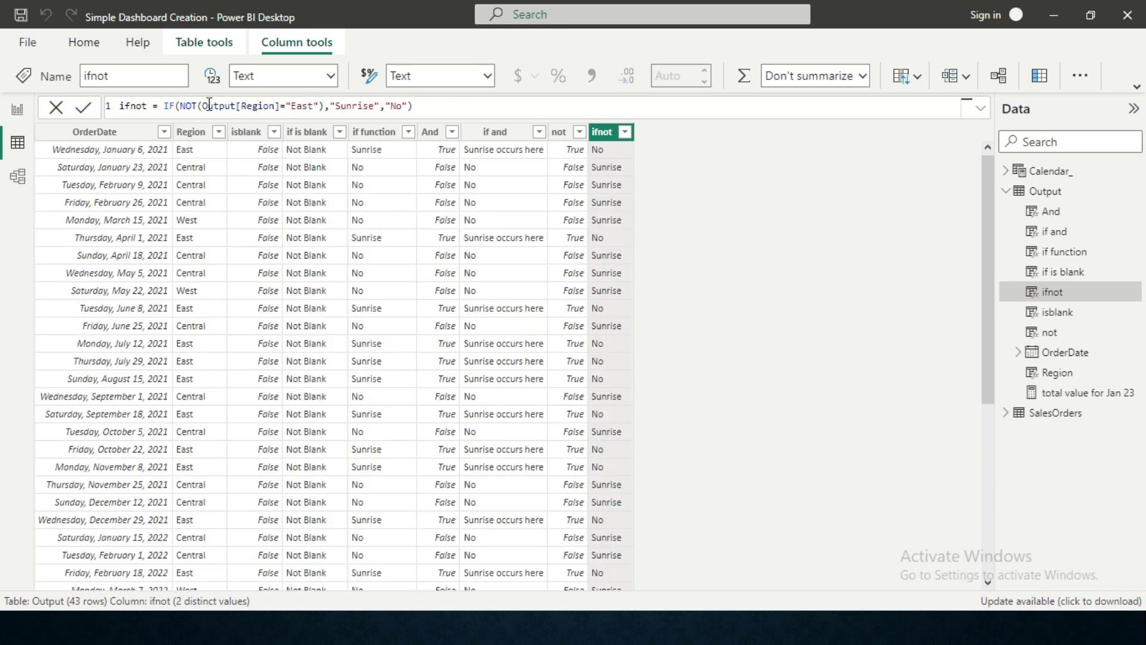
left_click_drag(202, 107, 242, 102)
left_click_drag(323, 126, 314, 108)
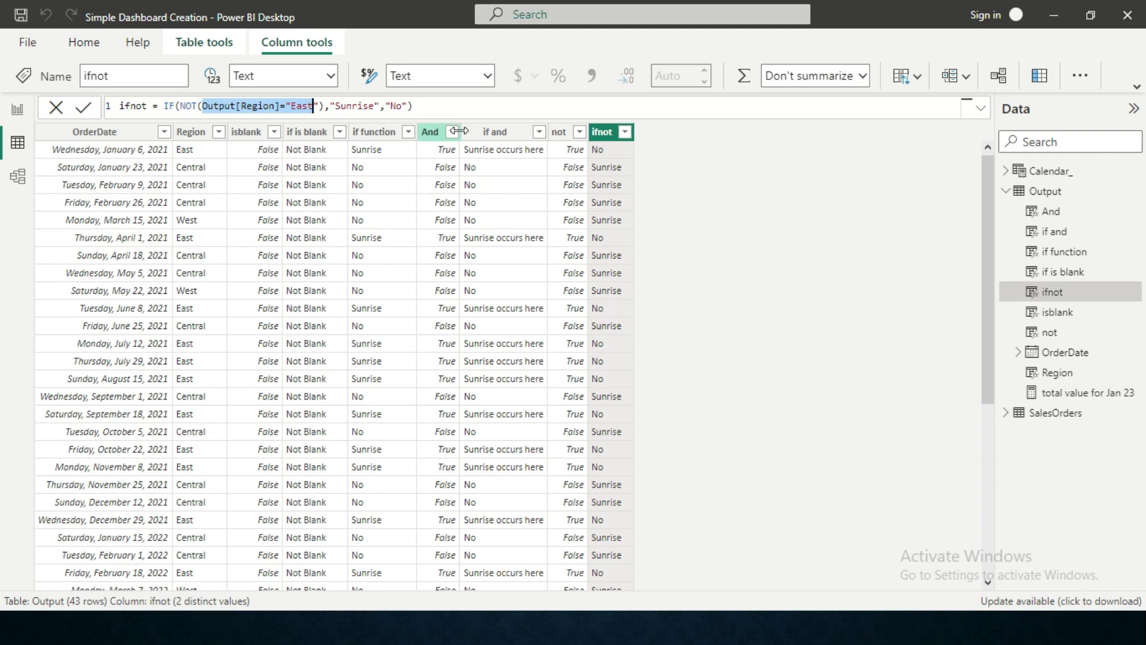
left_click(479, 105)
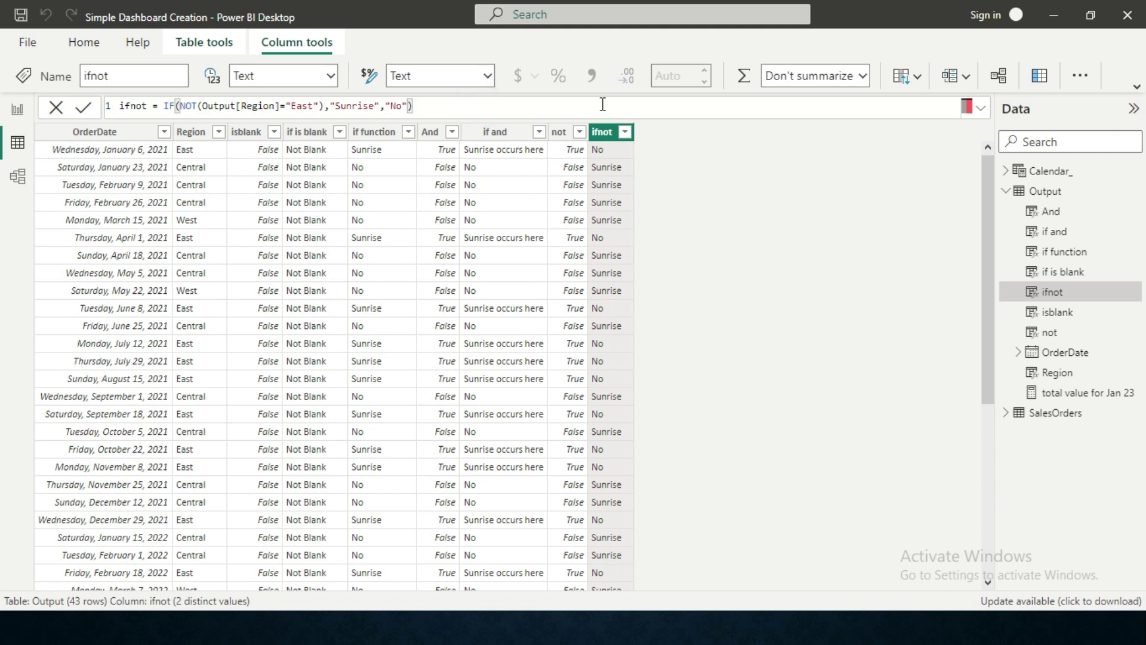